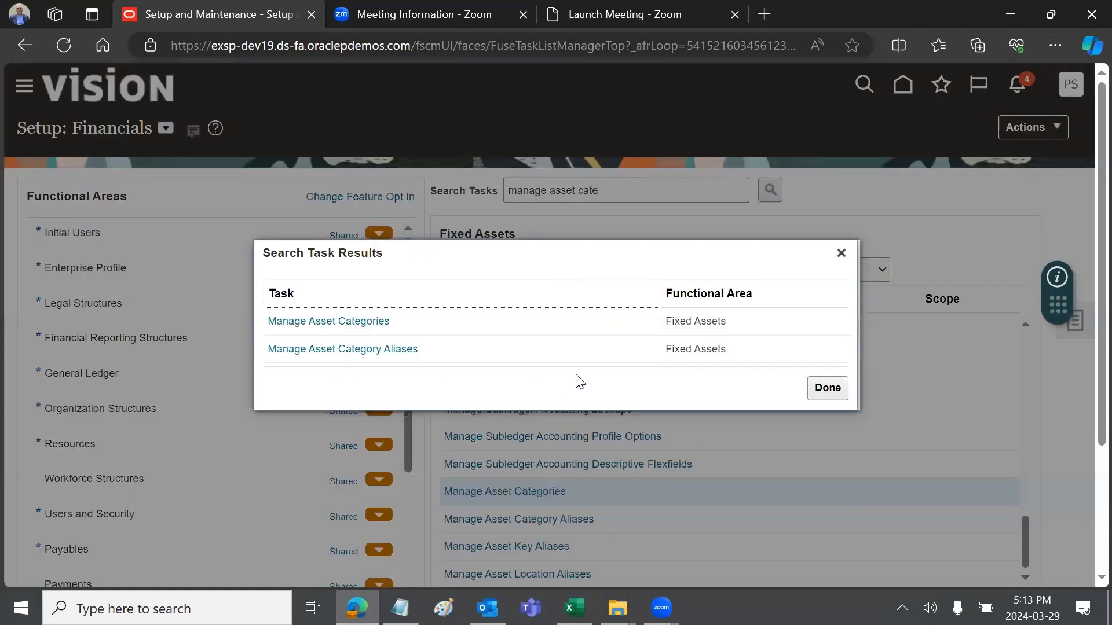
Step: Open the Manage Asset Categories task and search for the asset categories in the US CORP book
left_click(364, 321)
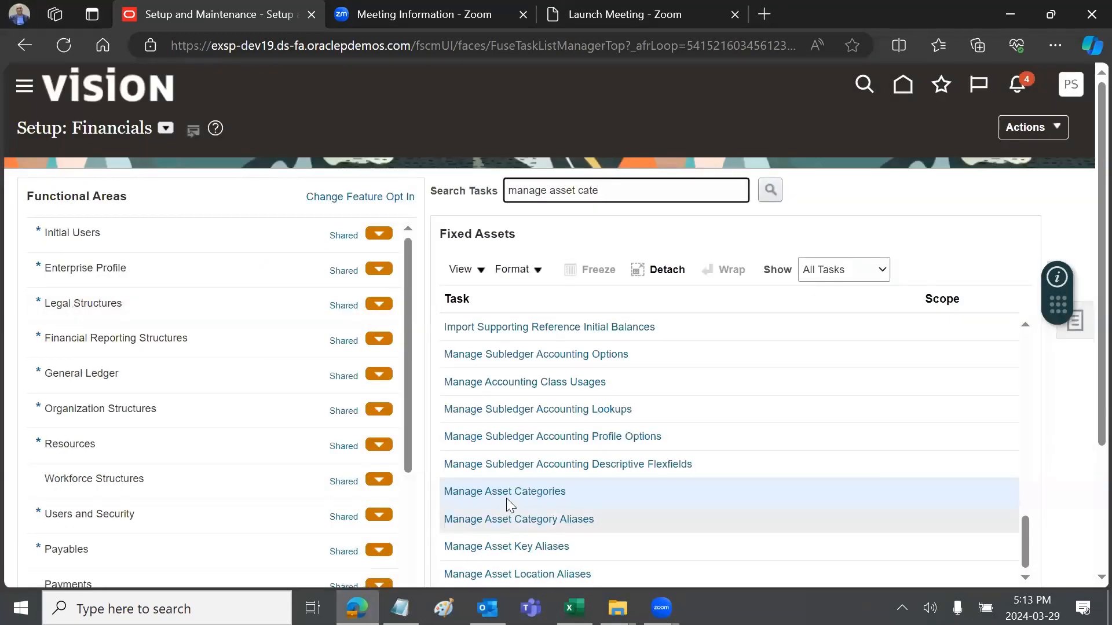
left_click(513, 490)
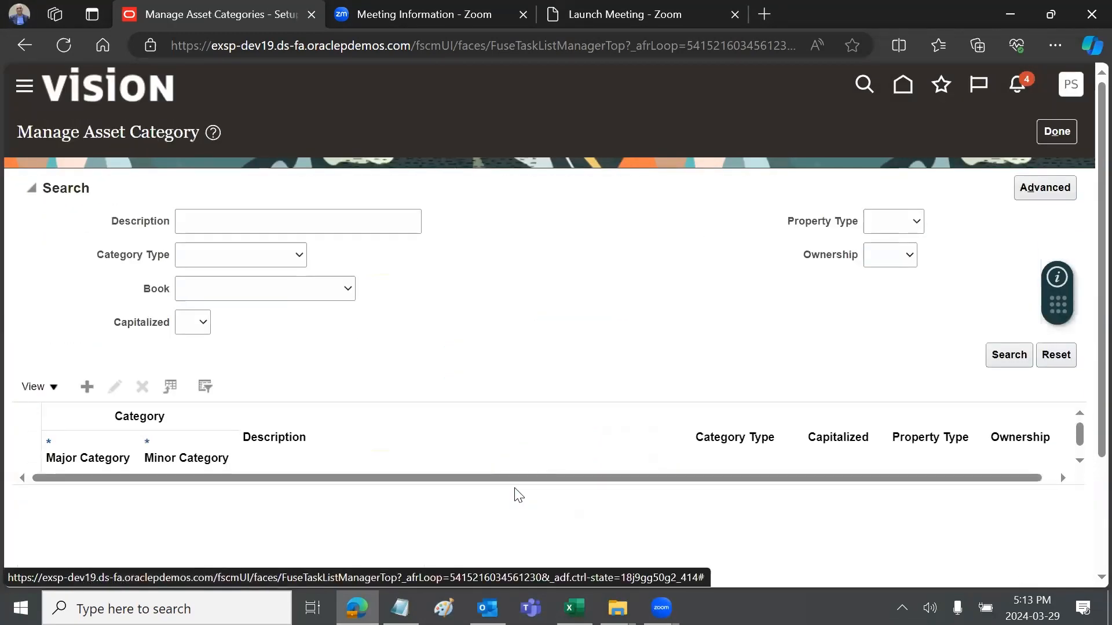
left_click(355, 288)
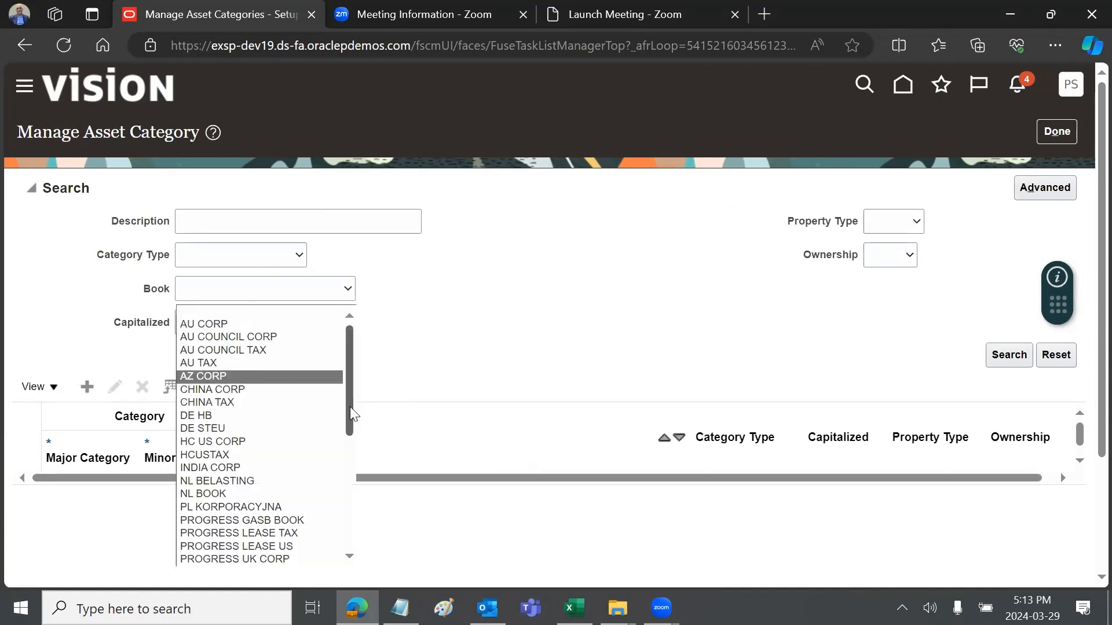
left_click_drag(349, 405, 350, 556)
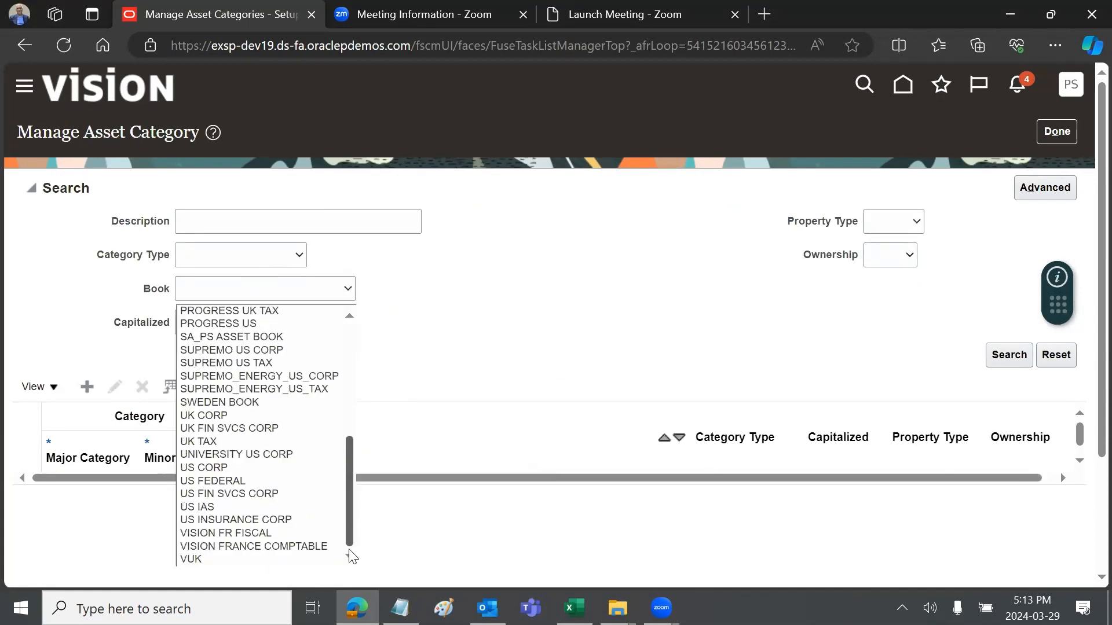
left_click(246, 469)
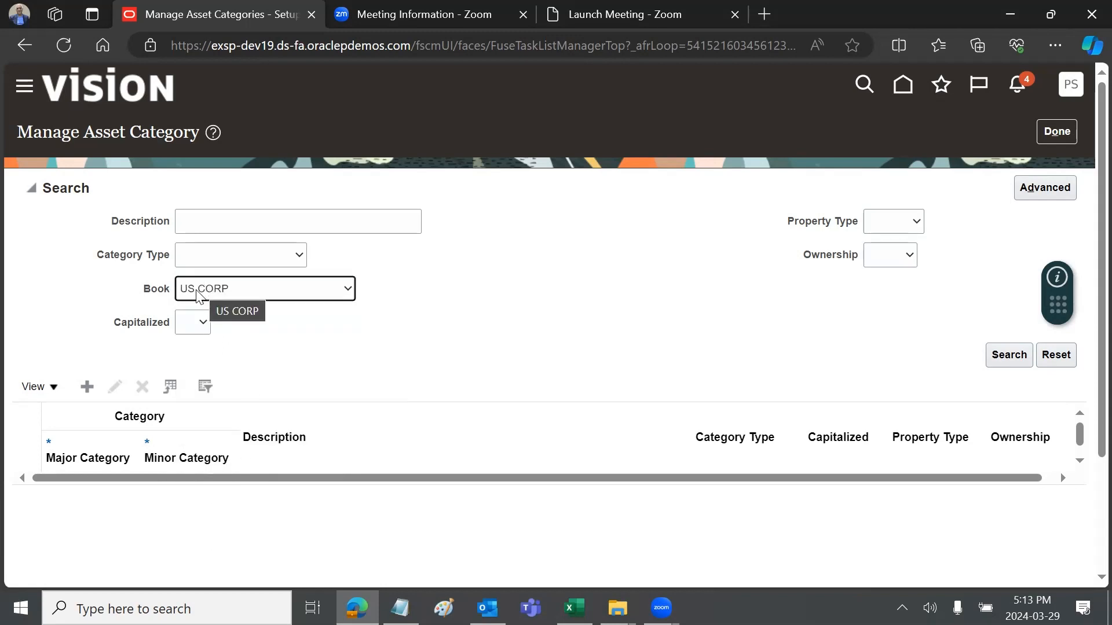
left_click(1006, 356)
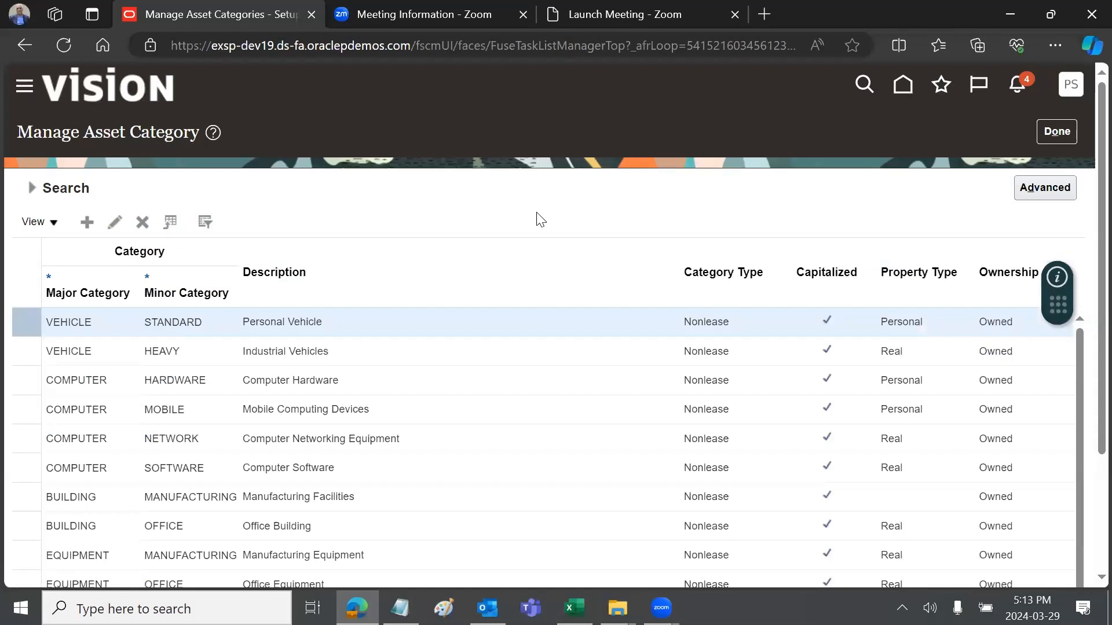
Step: Look through the asset categories and open the VEHICLE STANDARD category for editing
scroll(536, 212, "down", 1)
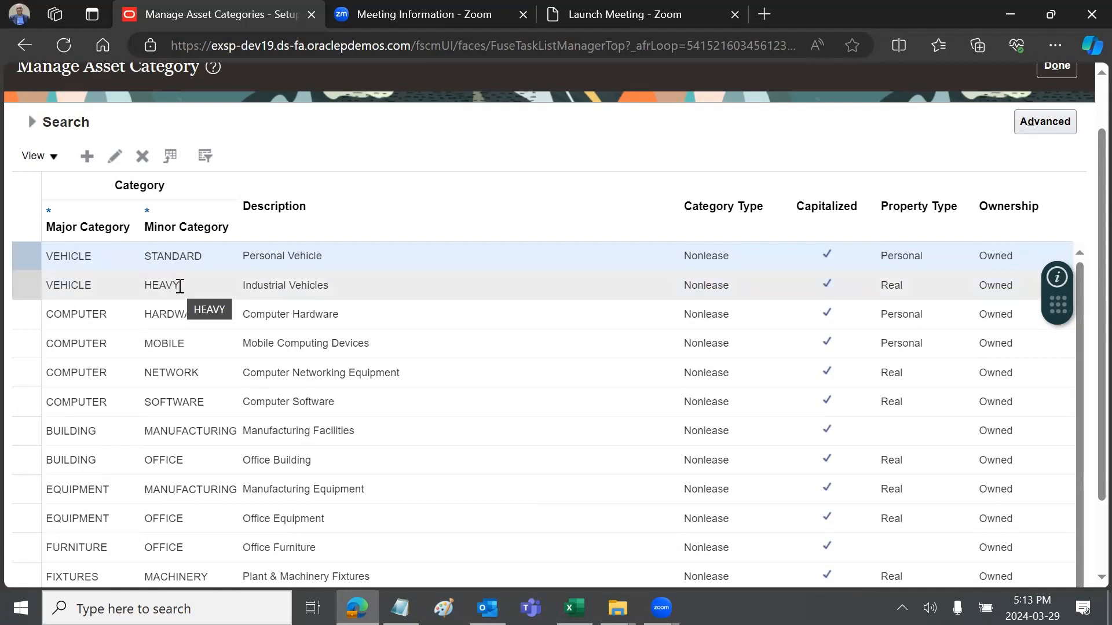
scroll(424, 150, "down", 2)
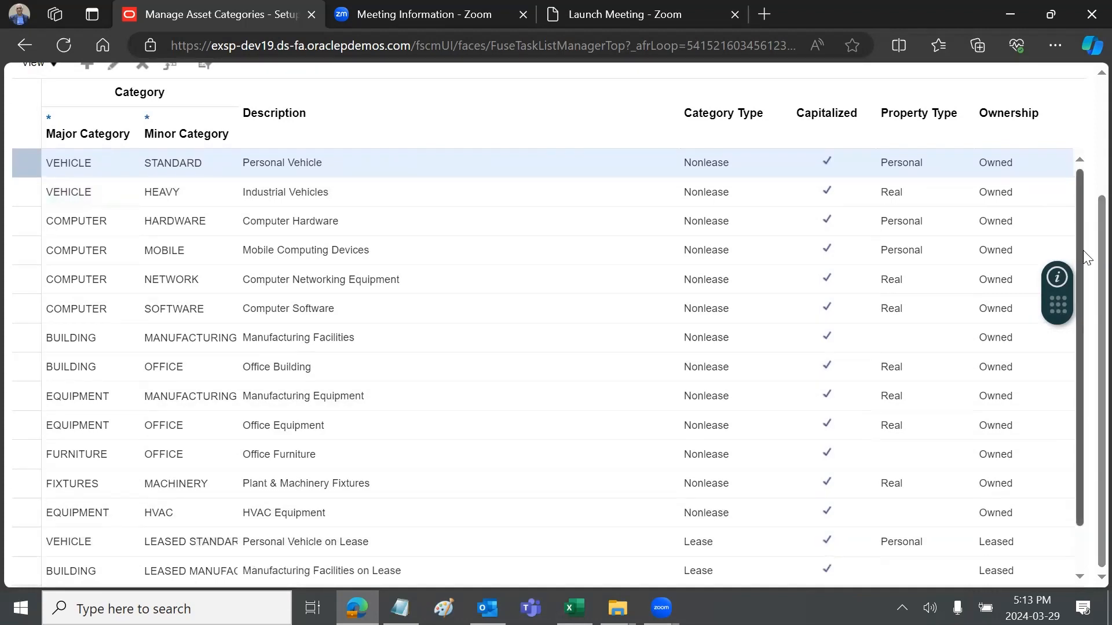
scroll(1087, 257, "up", 3)
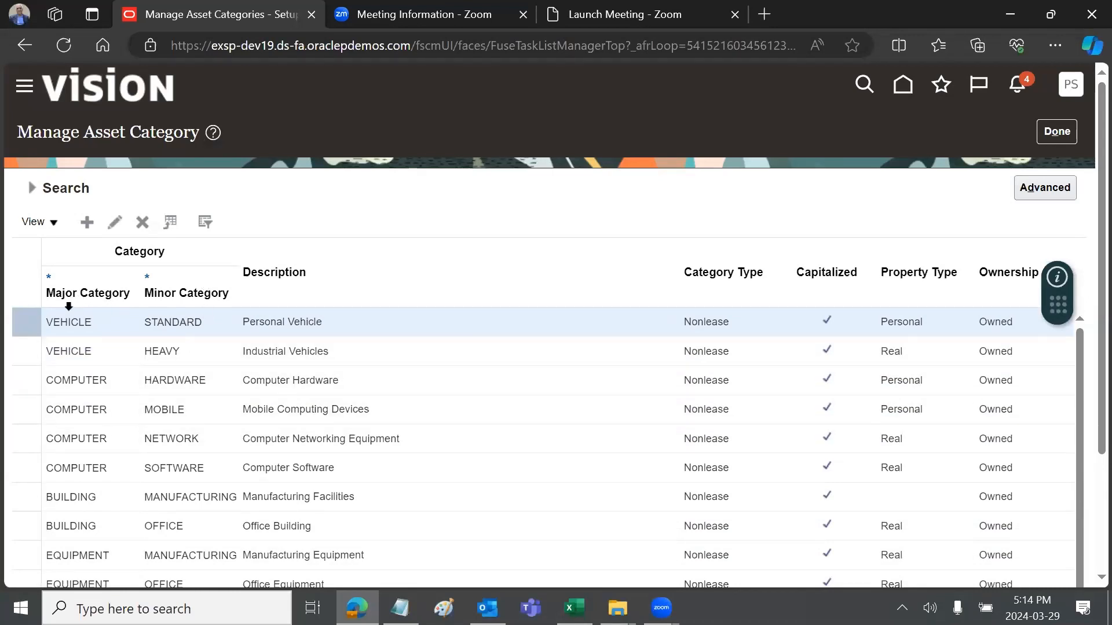
left_click(64, 319)
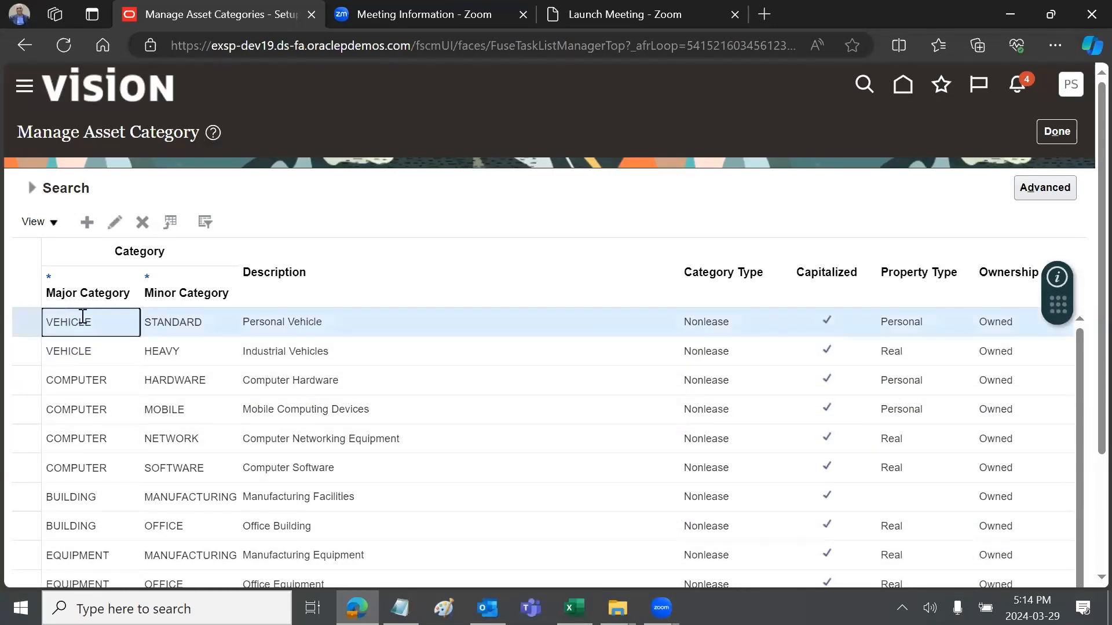
left_click(116, 222)
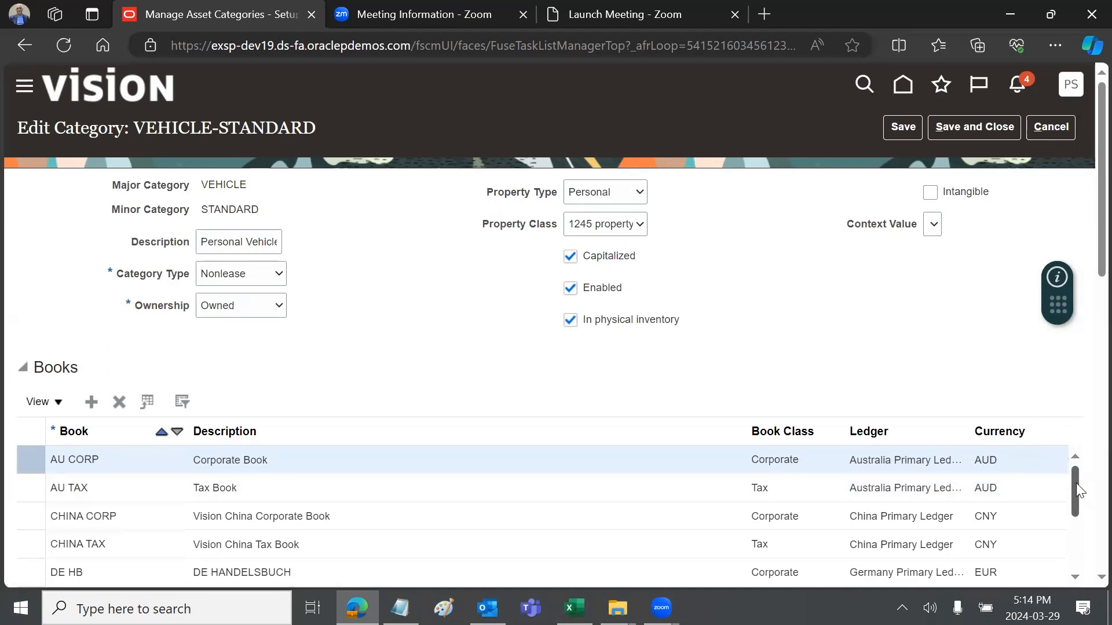
Step: Select the UK CORP corporate book in the category's Books table
left_click_drag(1075, 483, 1086, 579)
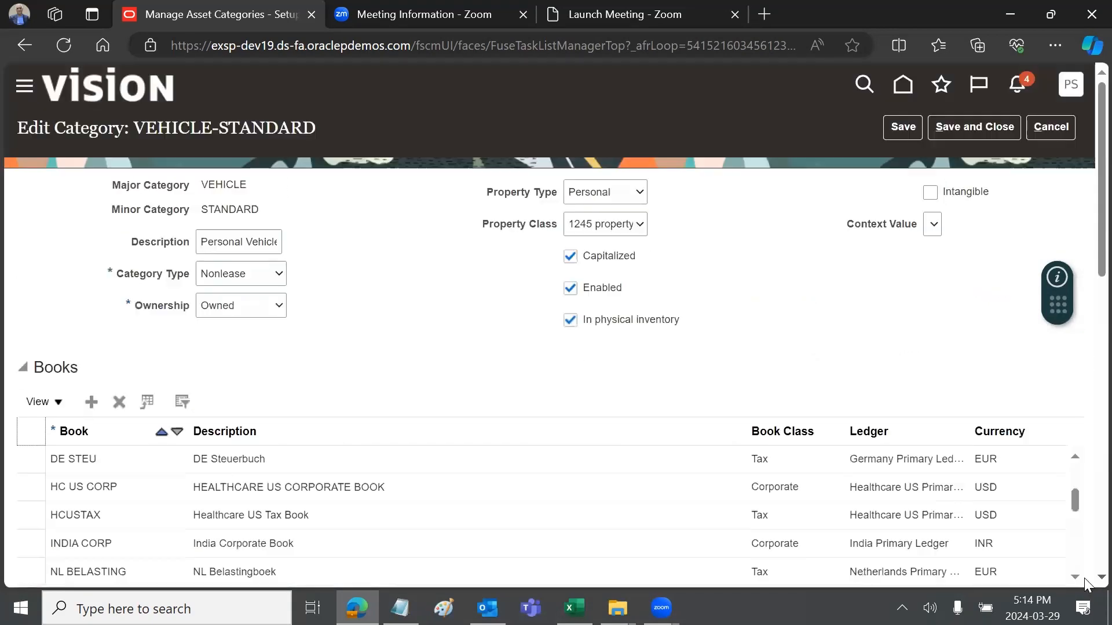
scroll(1085, 579, "down", 3)
scroll(1086, 582, "down", 2)
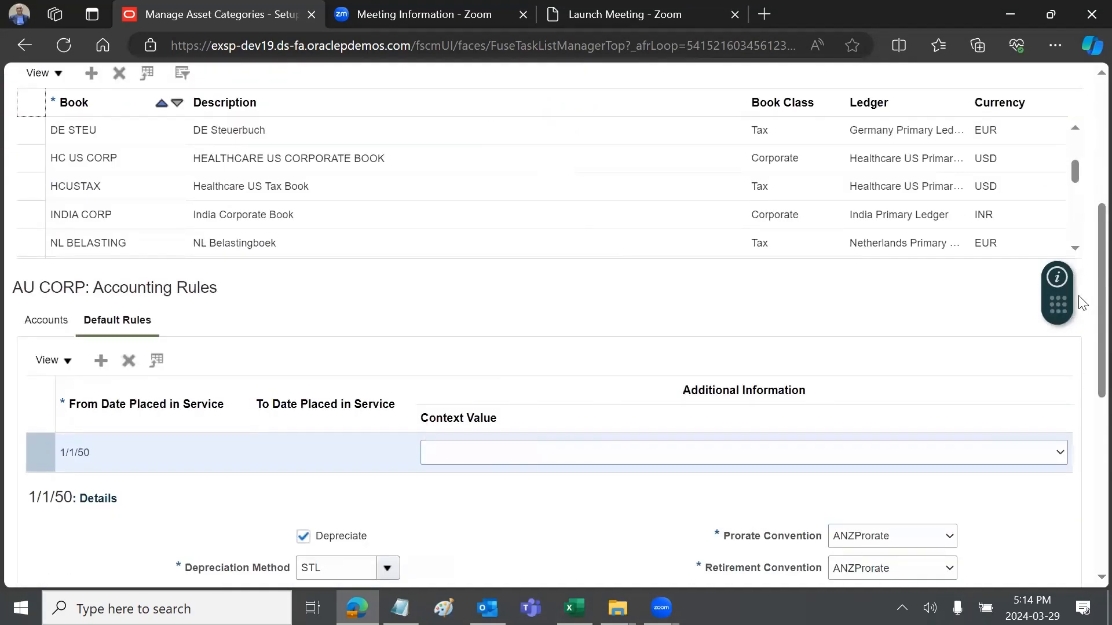
scroll(1077, 251, "down", 2)
scroll(1077, 256, "down", 5)
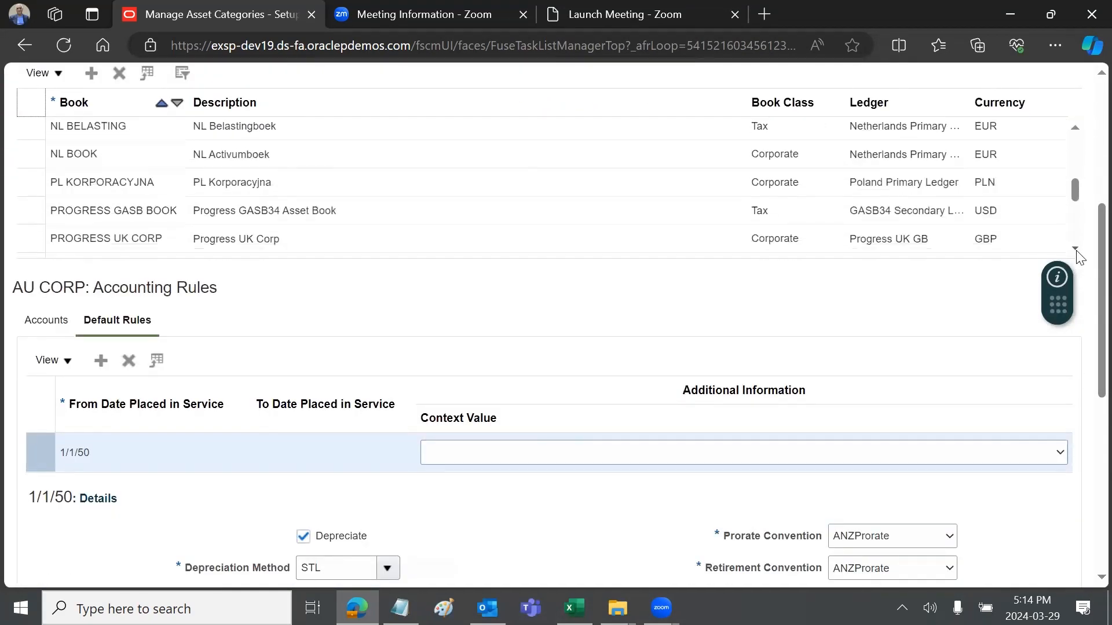
left_click(1076, 250)
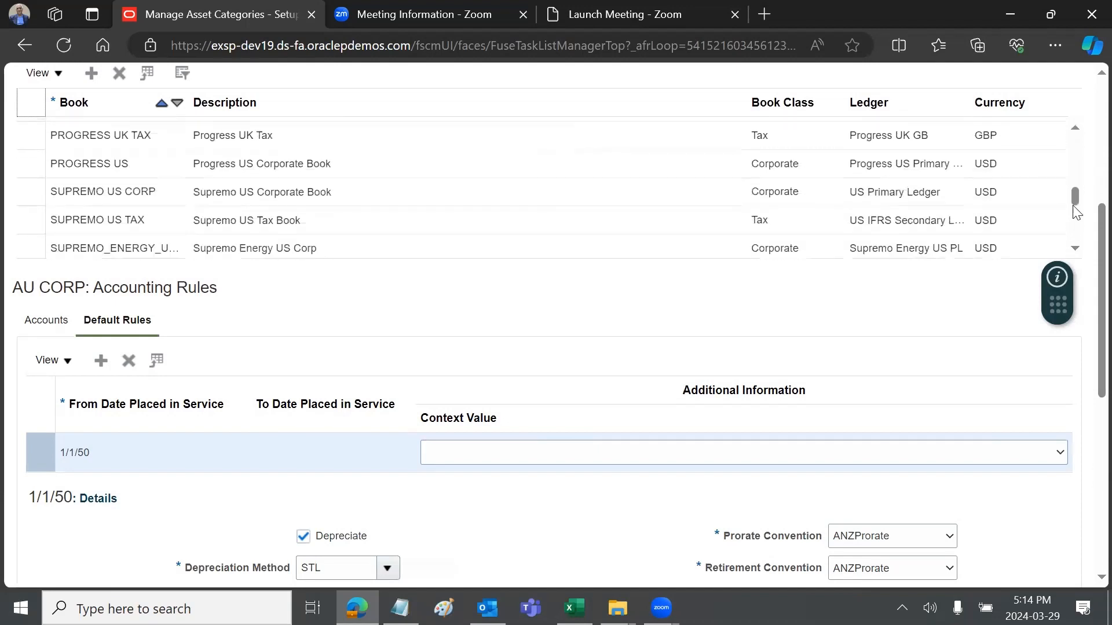
left_click_drag(1075, 203, 1075, 225)
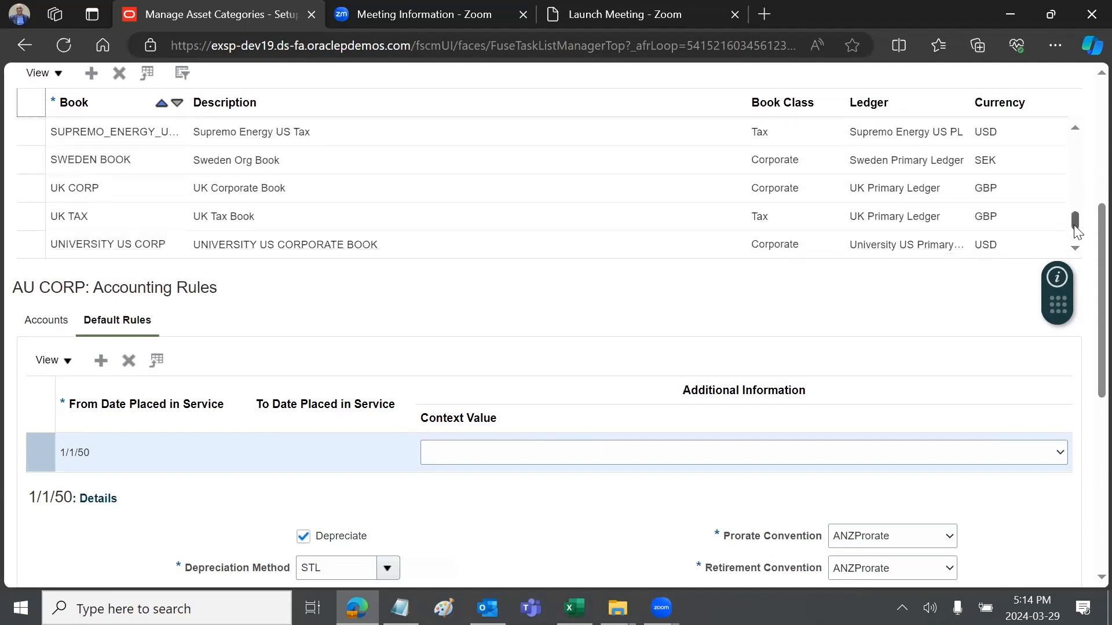
scroll(344, 181, "down", 1)
left_click(344, 184)
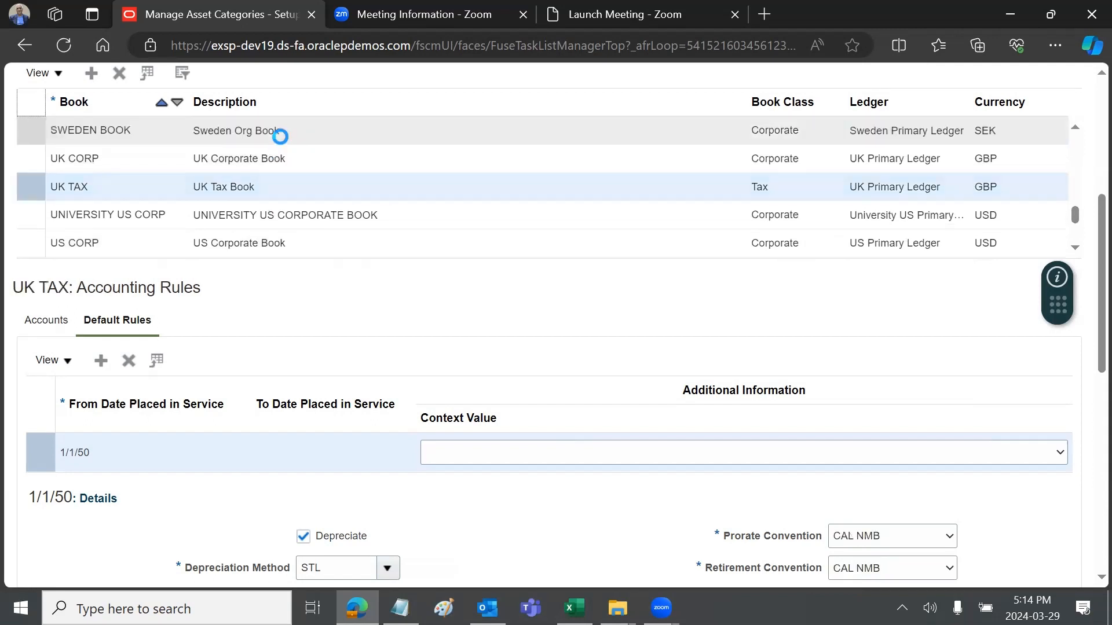
left_click(276, 155)
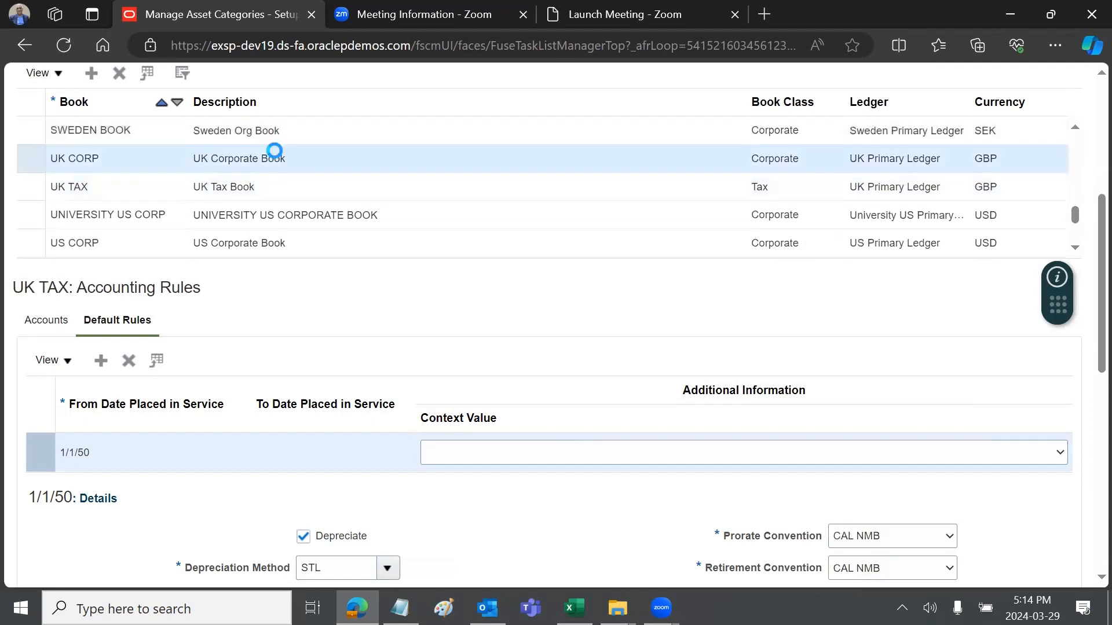
Step: Review the UK CORP accounting rules: the assigned accounts and the default depreciation rules
left_click(51, 322)
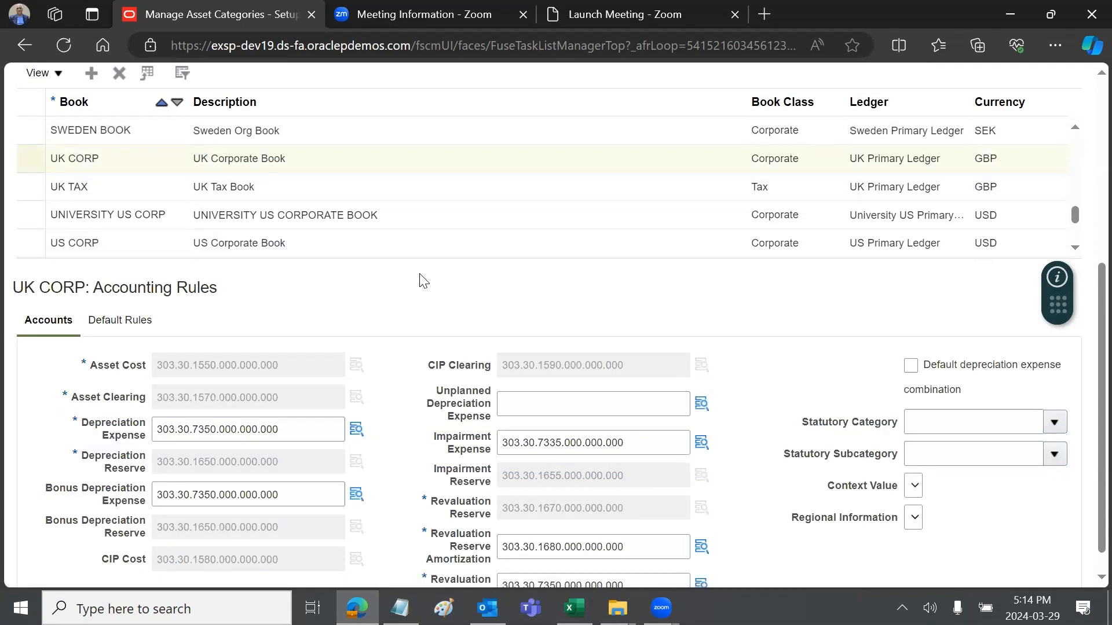
scroll(304, 301, "down", 1)
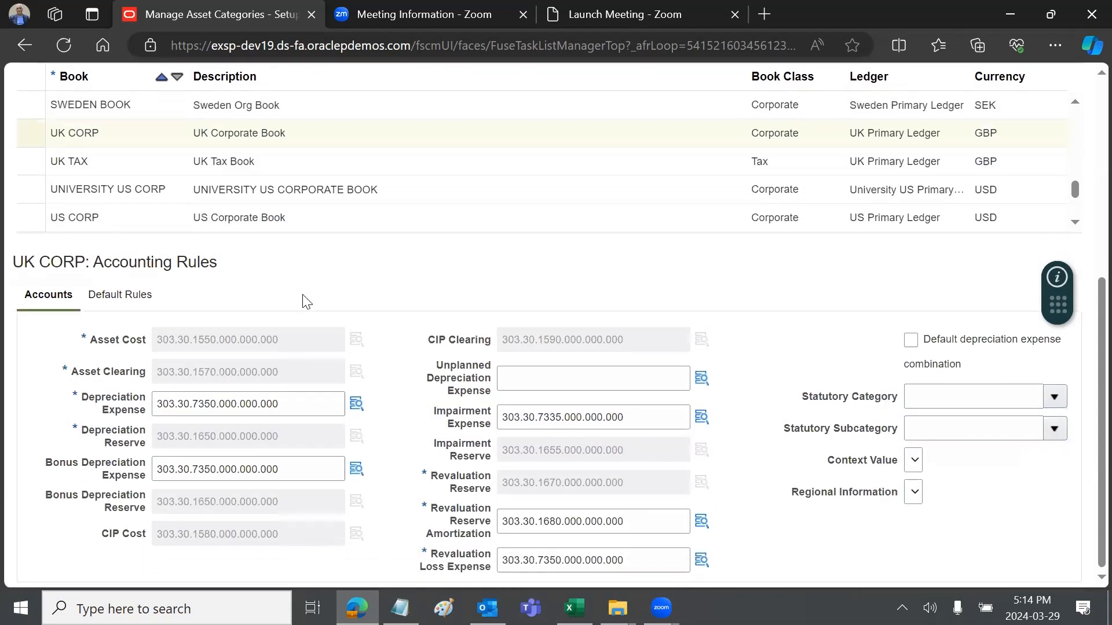
left_click(48, 302)
left_click(131, 294)
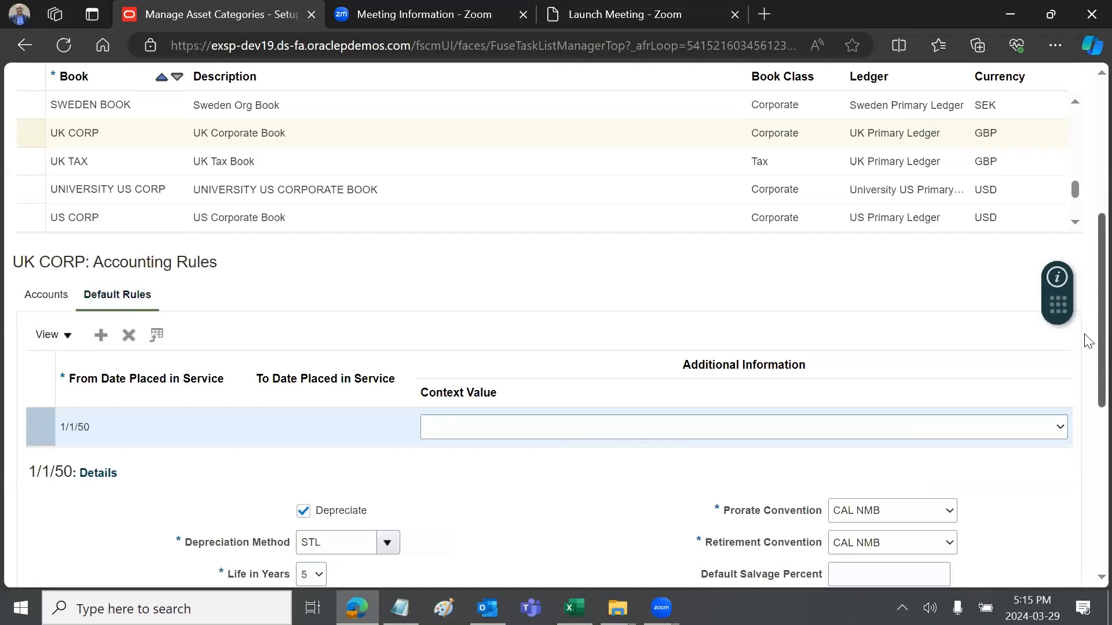
scroll(1086, 348, "down", 4)
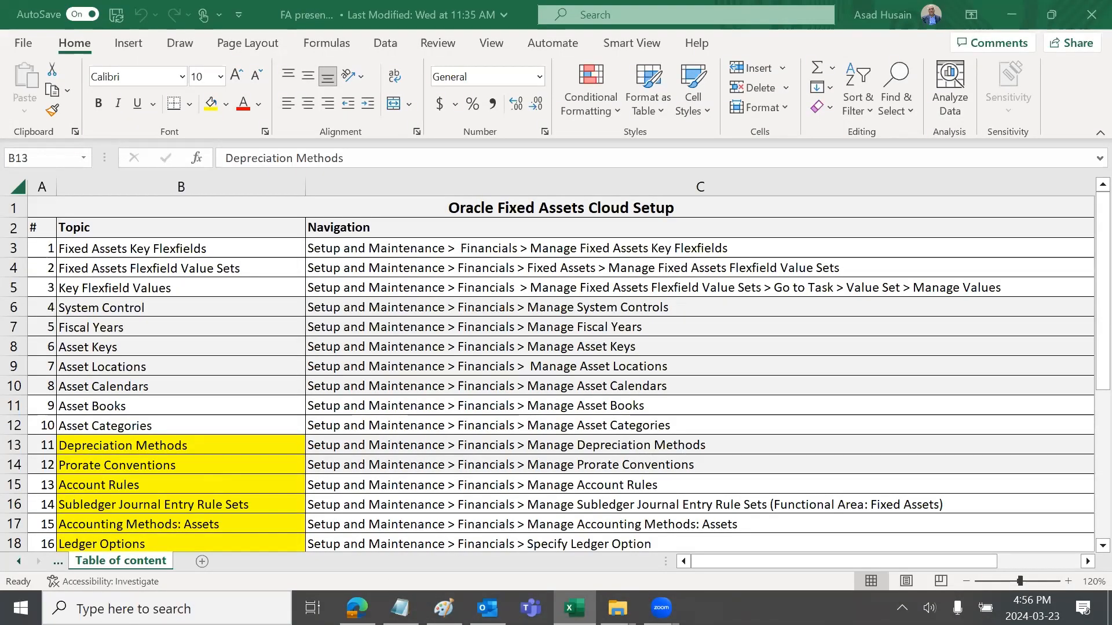
Step: Switch from Excel to the Edge browser and open the Manage Depreciation Methods task in the Financials setup
left_click(357, 608)
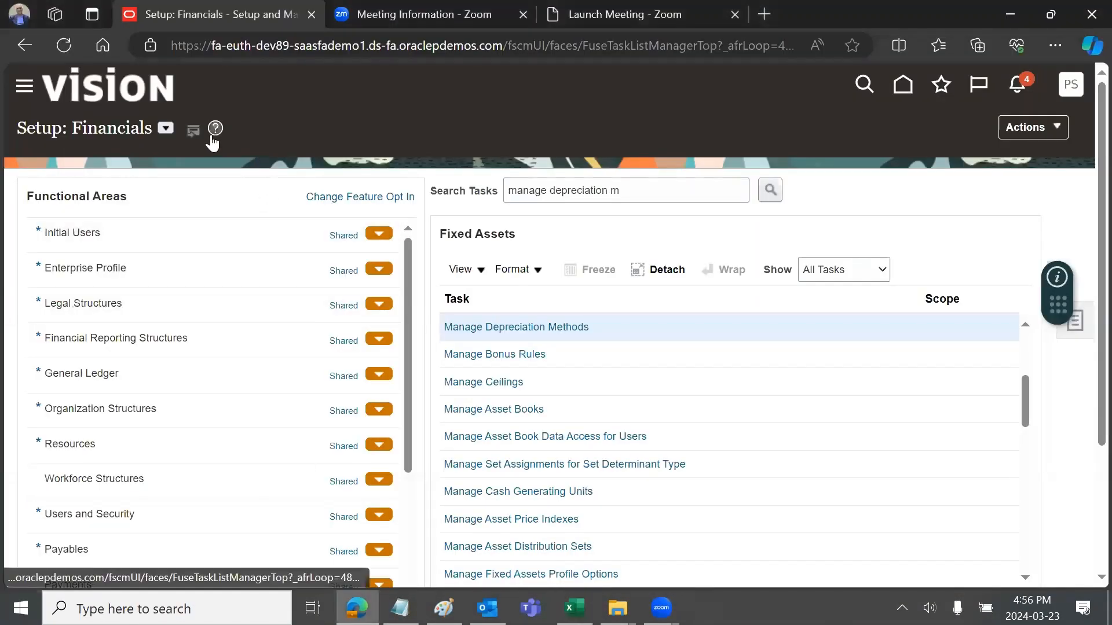
left_click(166, 133)
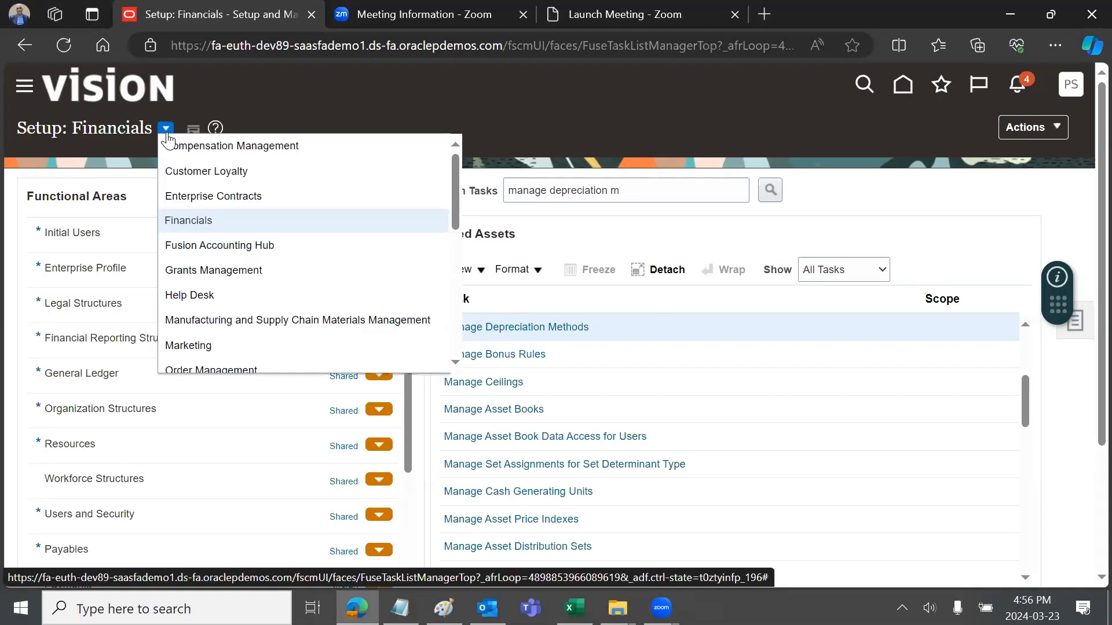
left_click(645, 188)
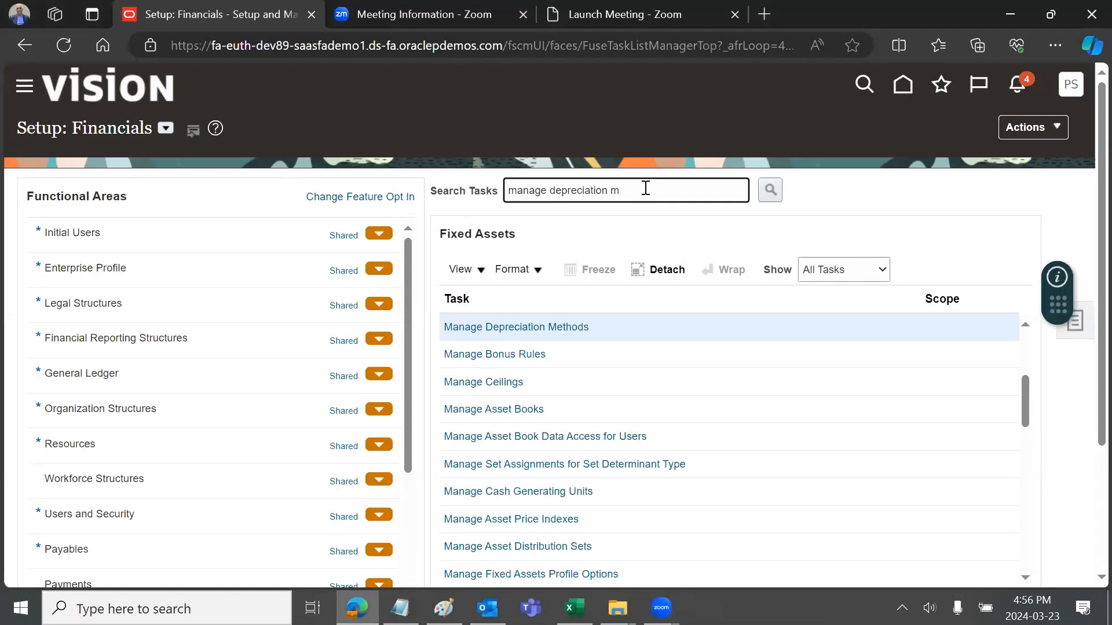
left_click(545, 331)
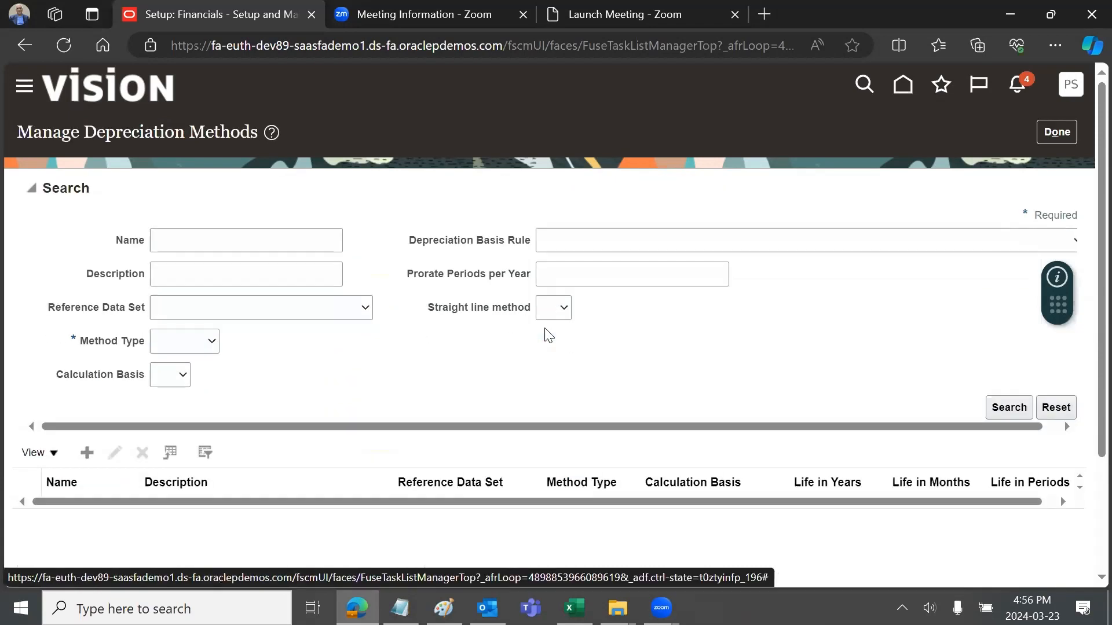
Step: Search for depreciation methods with method type Calculated and straight line method Yes, and open the STL method with a 5-year life
left_click(210, 342)
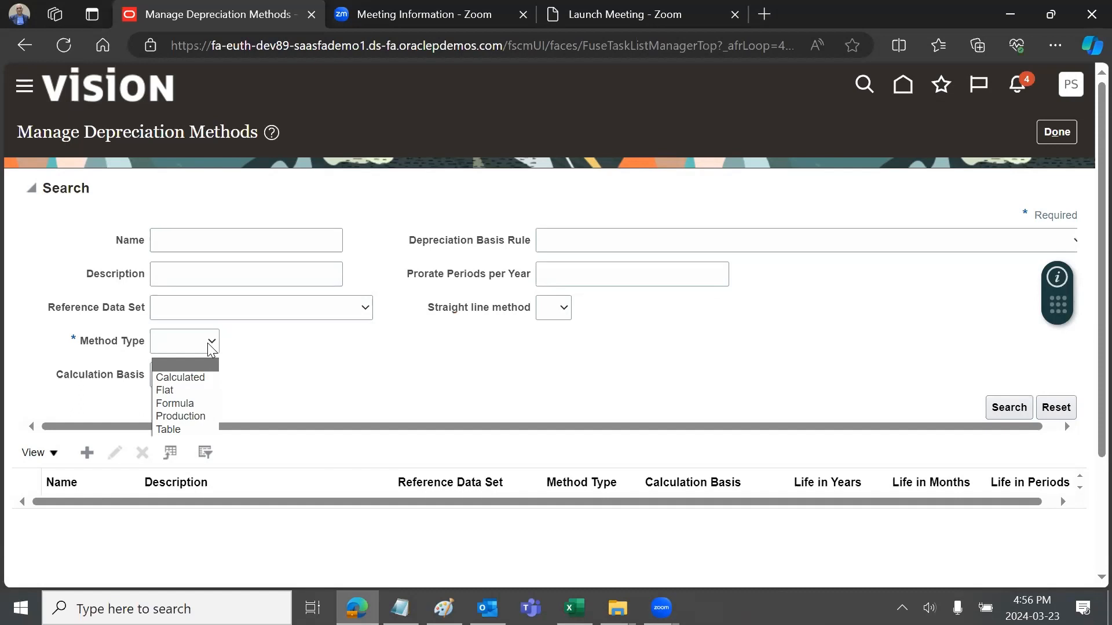
left_click(184, 377)
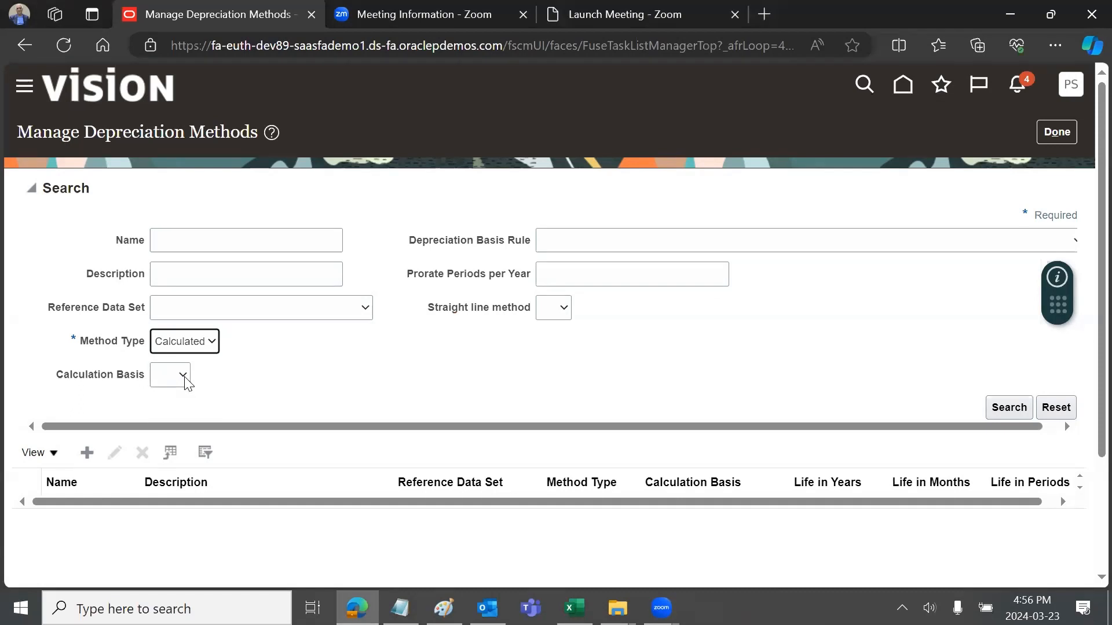
left_click(564, 309)
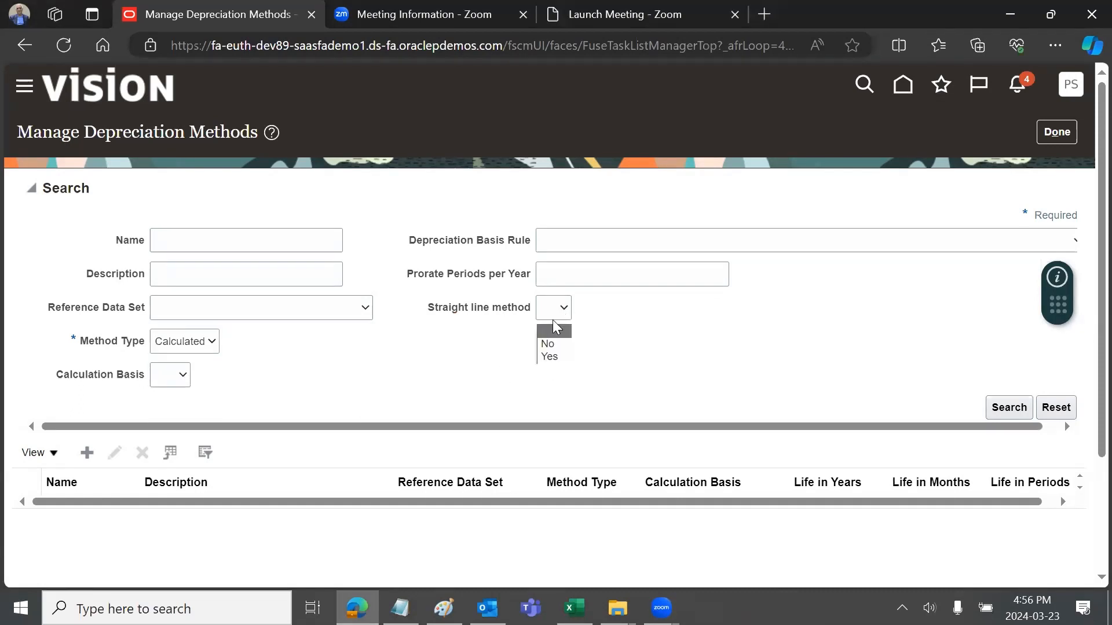
left_click(547, 356)
left_click(1008, 408)
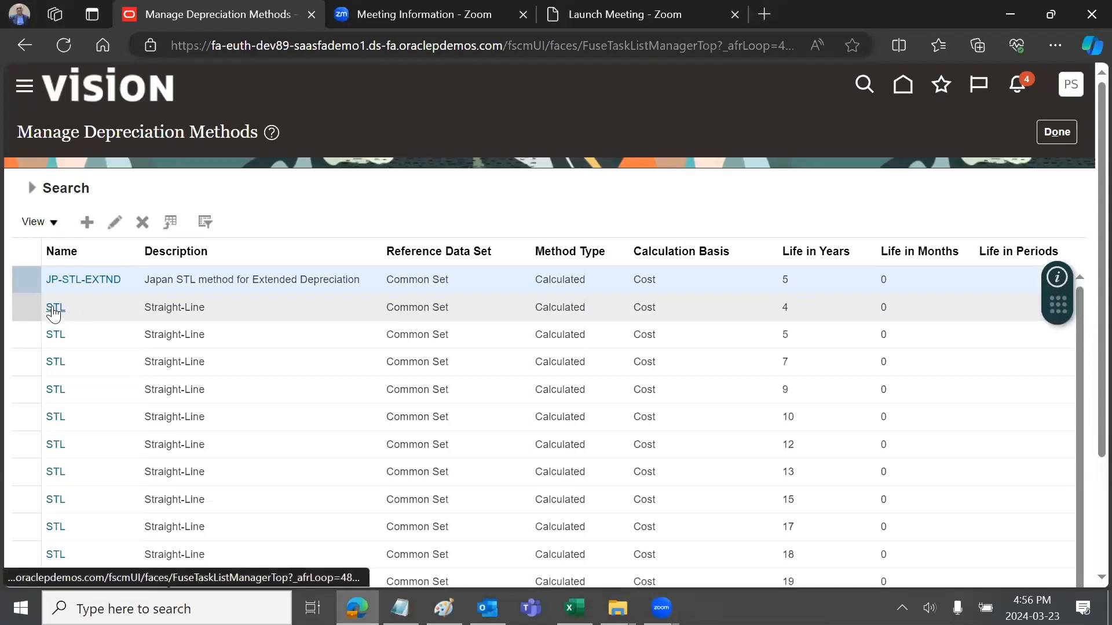
left_click(55, 337)
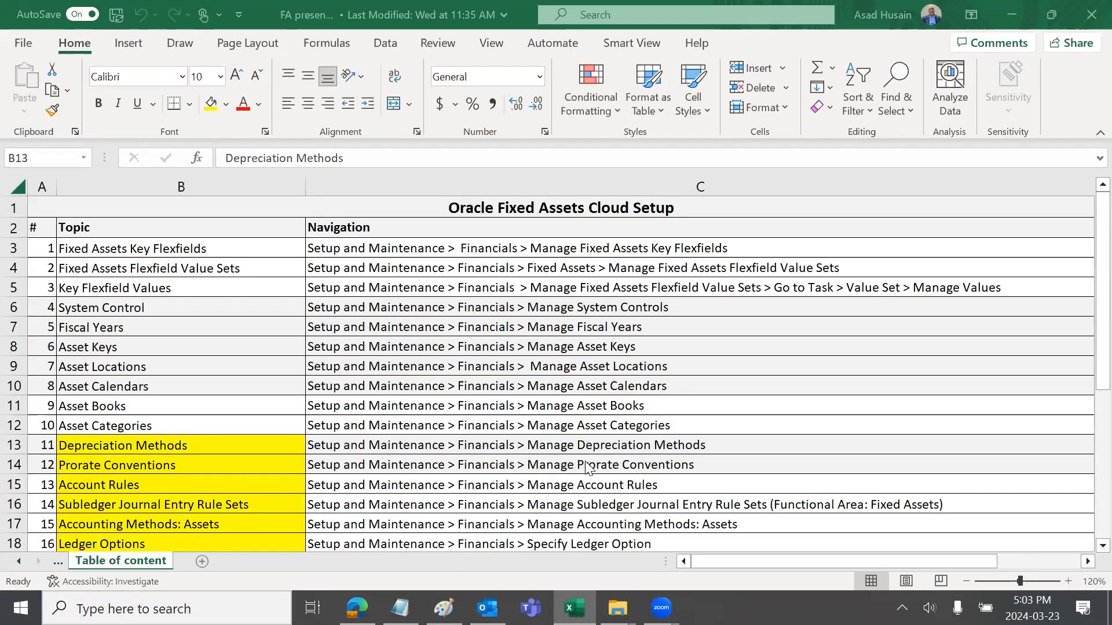
Step: Switch from Excel to the Edge browser, enter "manage prorate conv" as the task search text, and open the Manage Prorate Conventions task
left_click(357, 608)
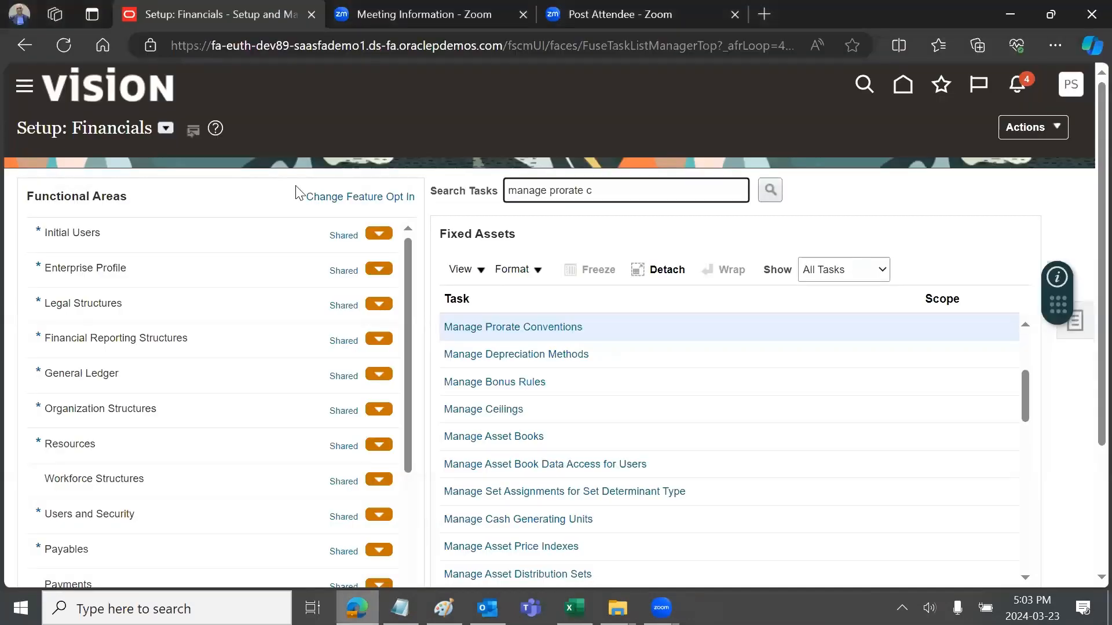
left_click(166, 129)
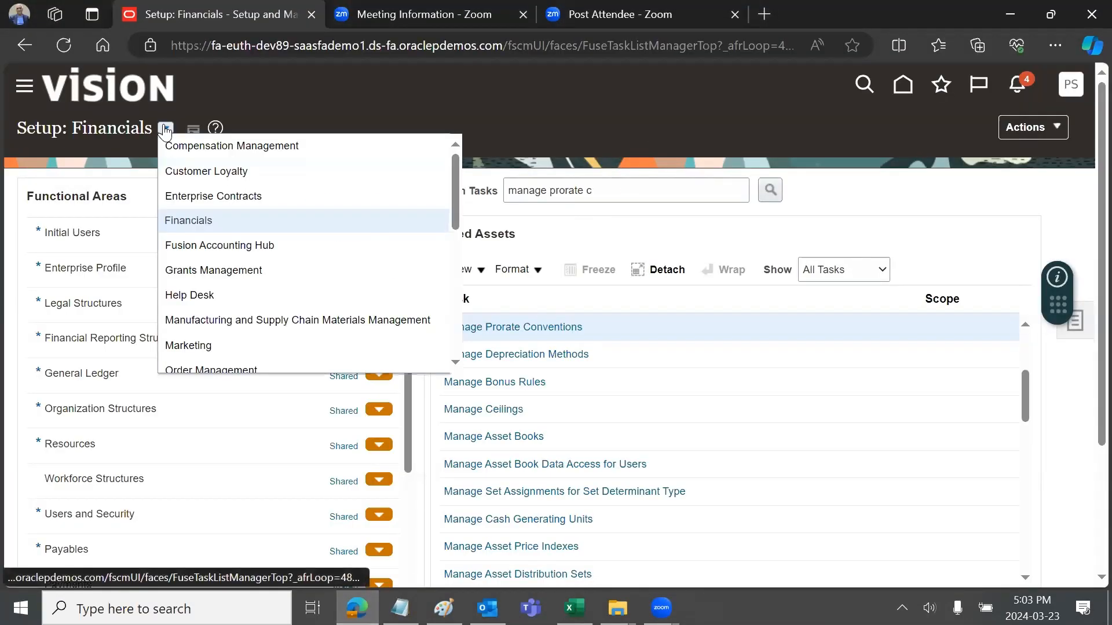
left_click(665, 191)
type("onv")
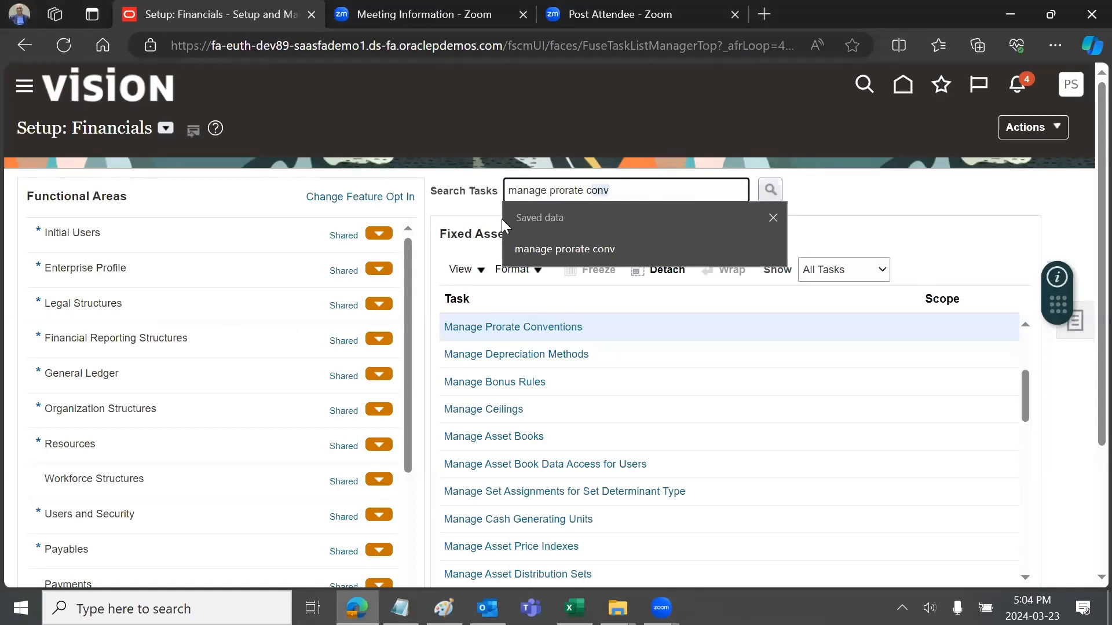
left_click(577, 248)
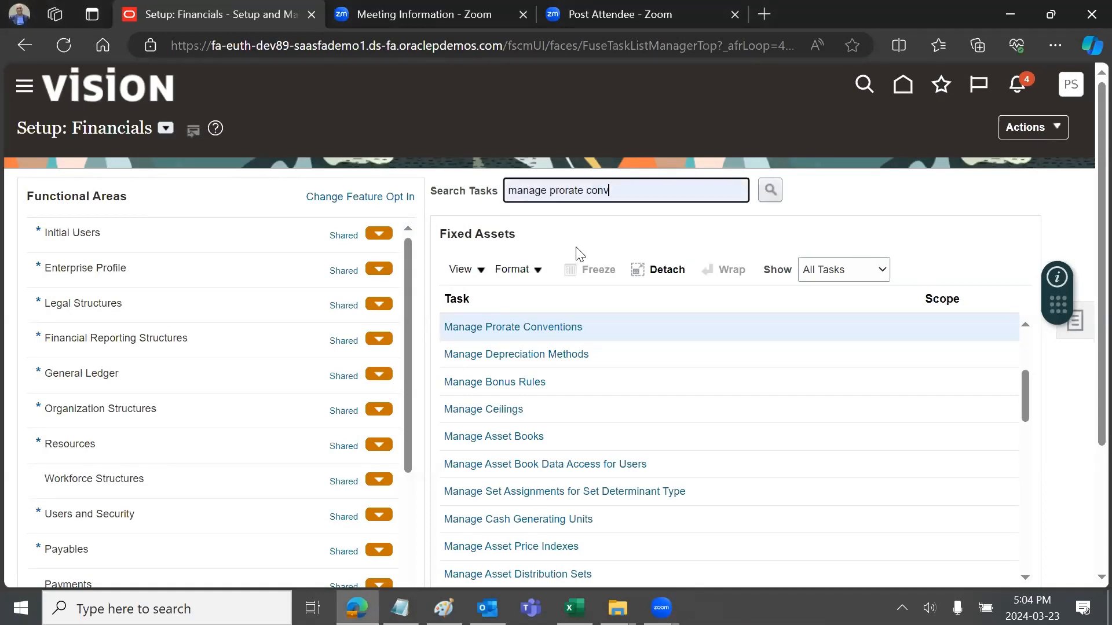
left_click(538, 327)
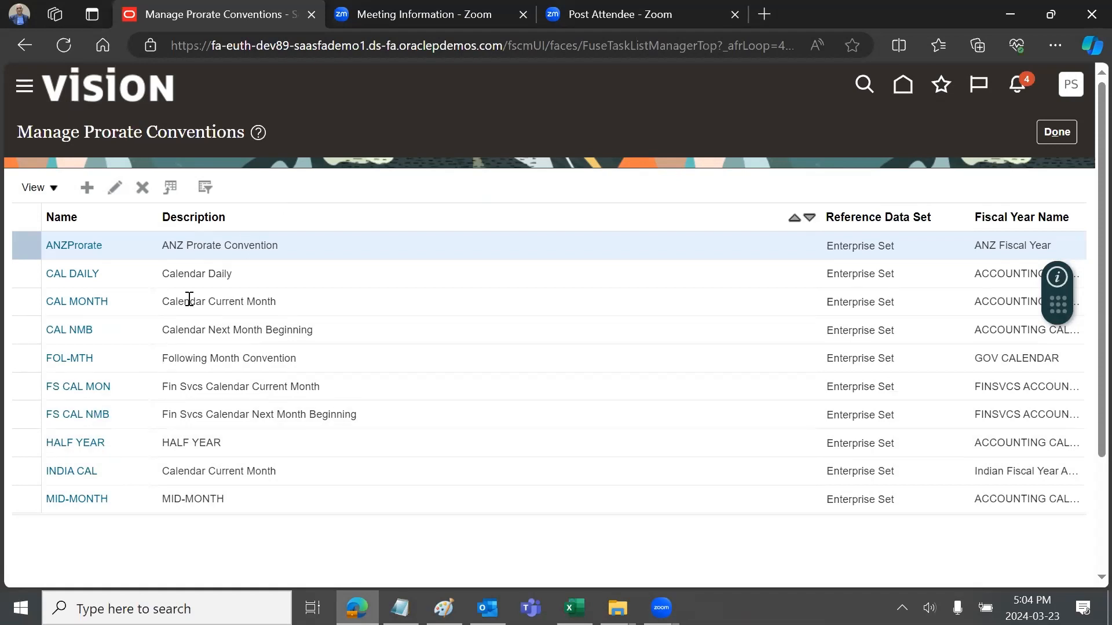
Step: Review the prorate dates of the CAL MONTH convention and return to the convention list without saving
left_click(87, 303)
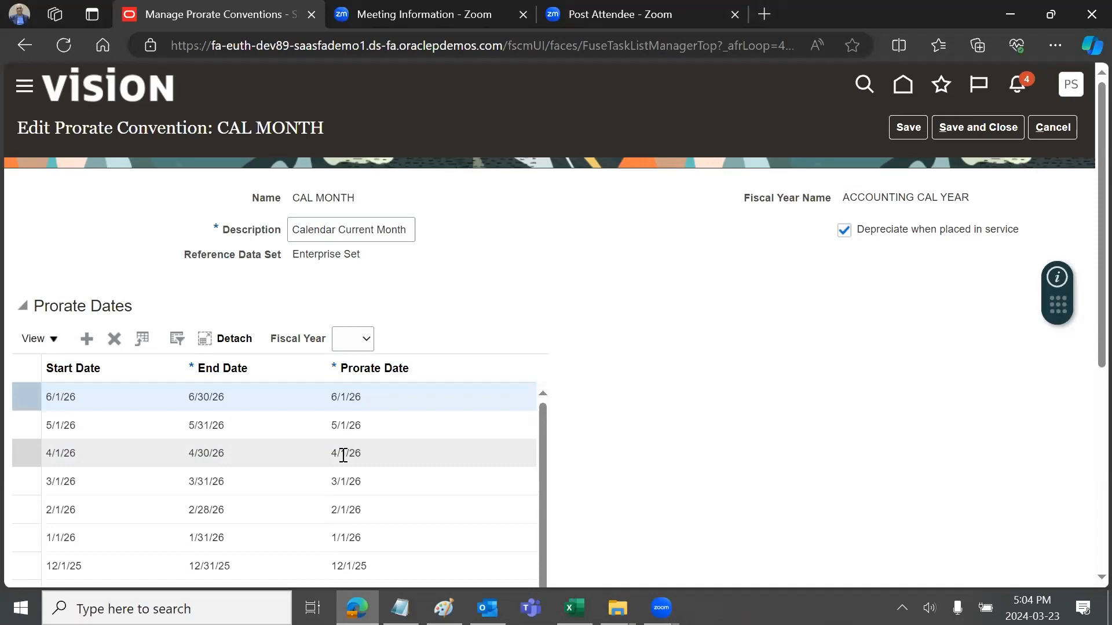
left_click(1063, 127)
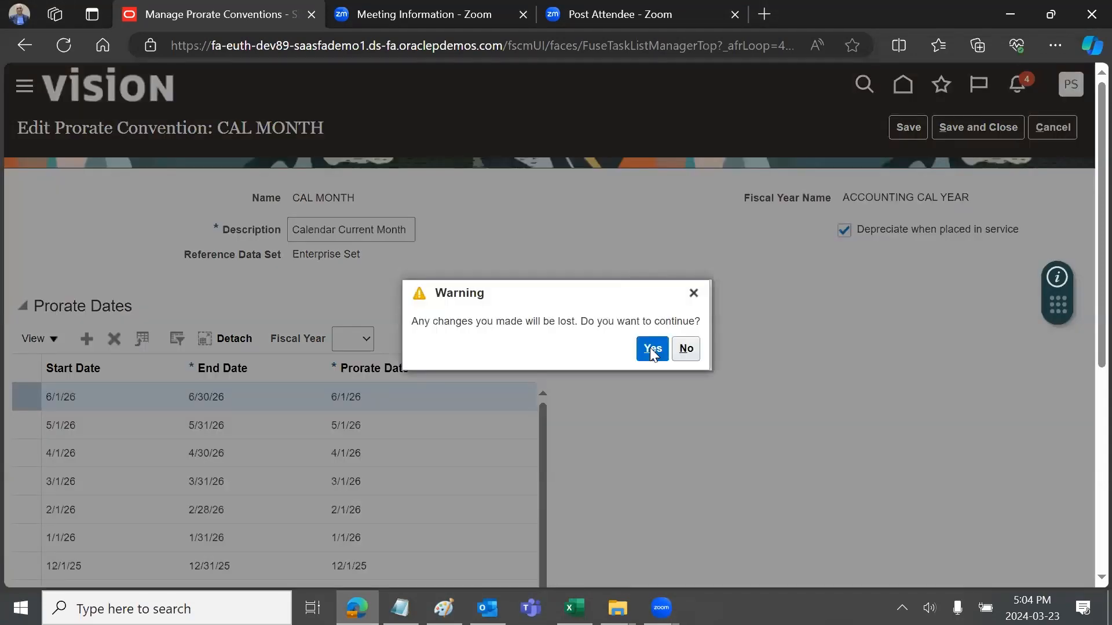
left_click(652, 350)
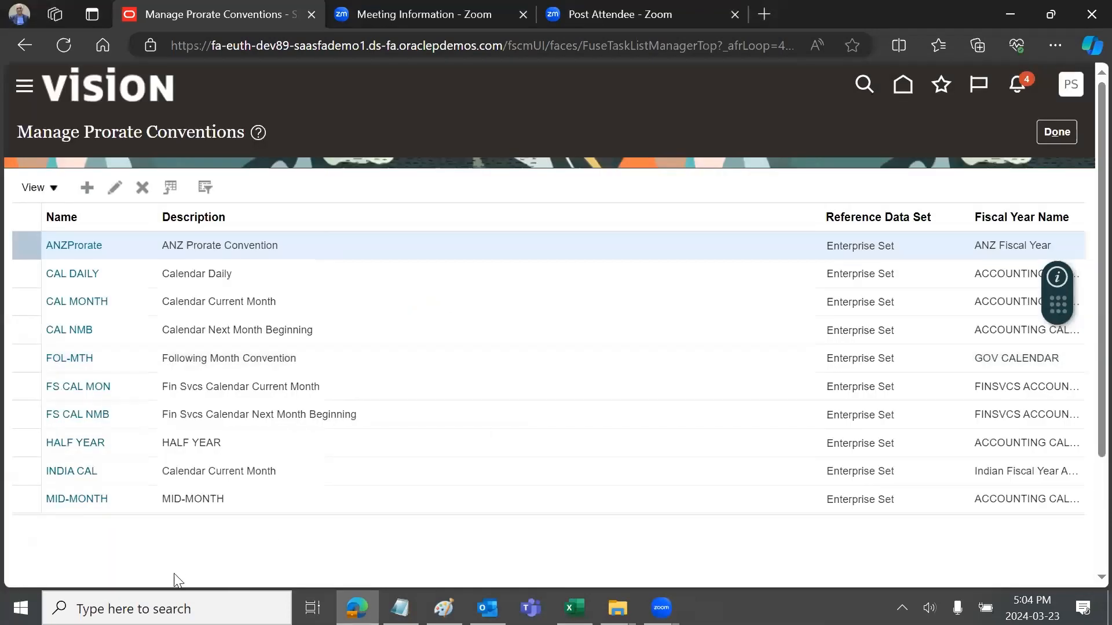
Step: Examine the prorate dates of the FOL-MTH following month convention, and leave it without saving
left_click(81, 364)
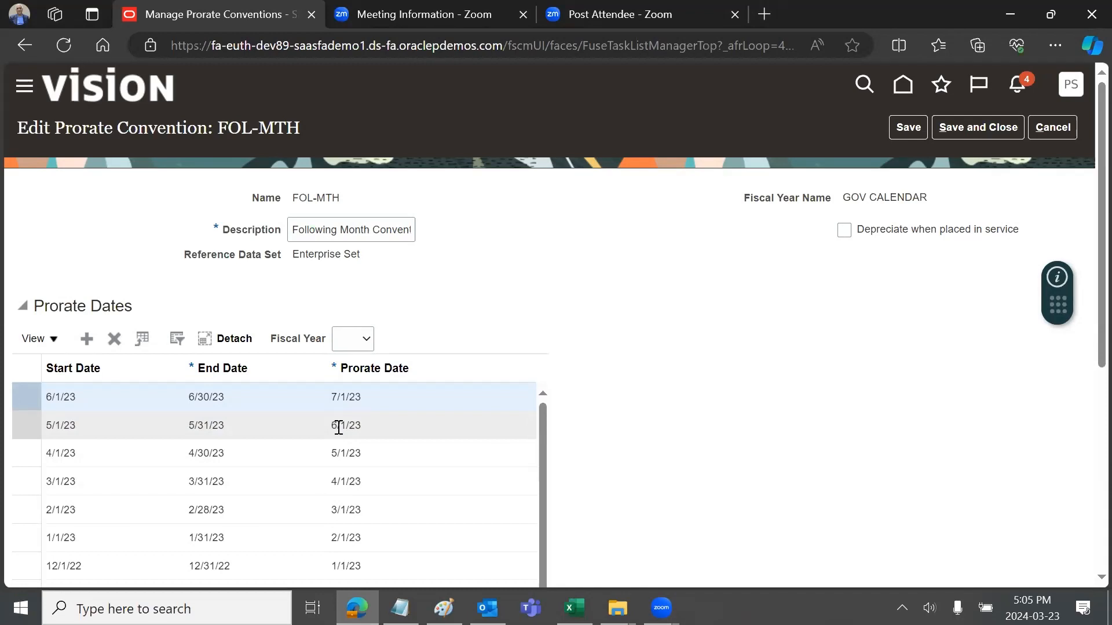
left_click(1053, 127)
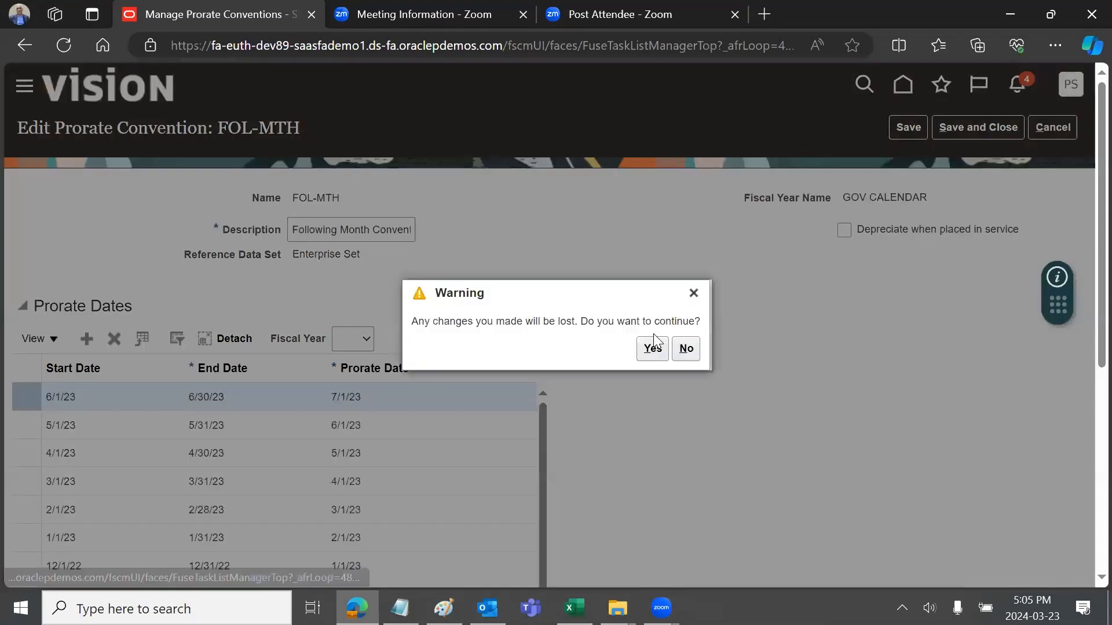
left_click(650, 348)
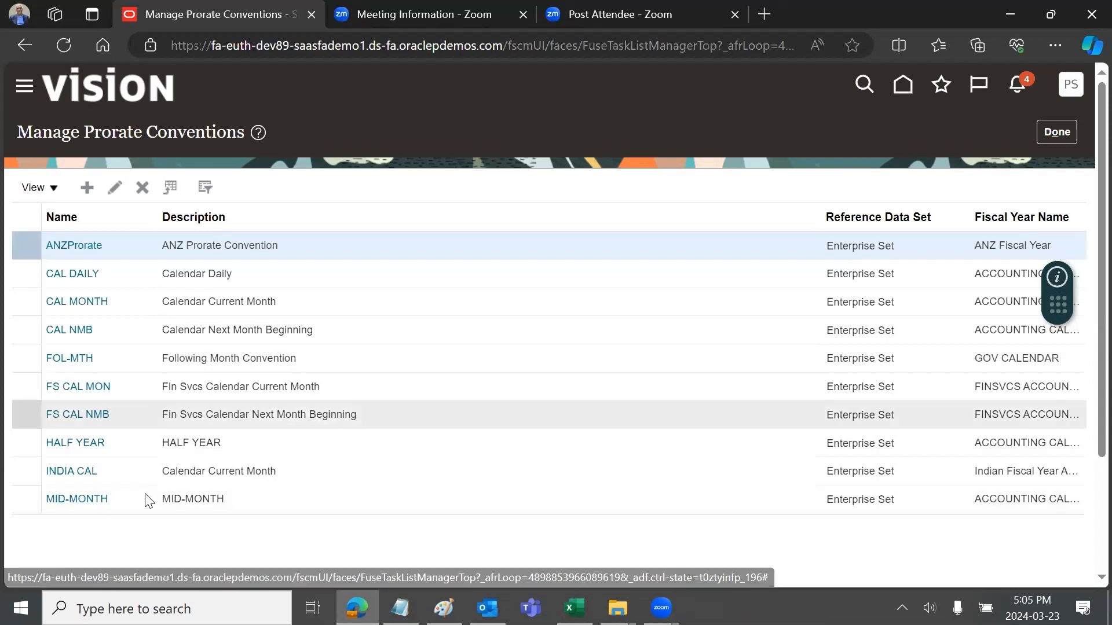
Step: Open the MID-MONTH prorate convention from the list
left_click(85, 501)
left_click(87, 503)
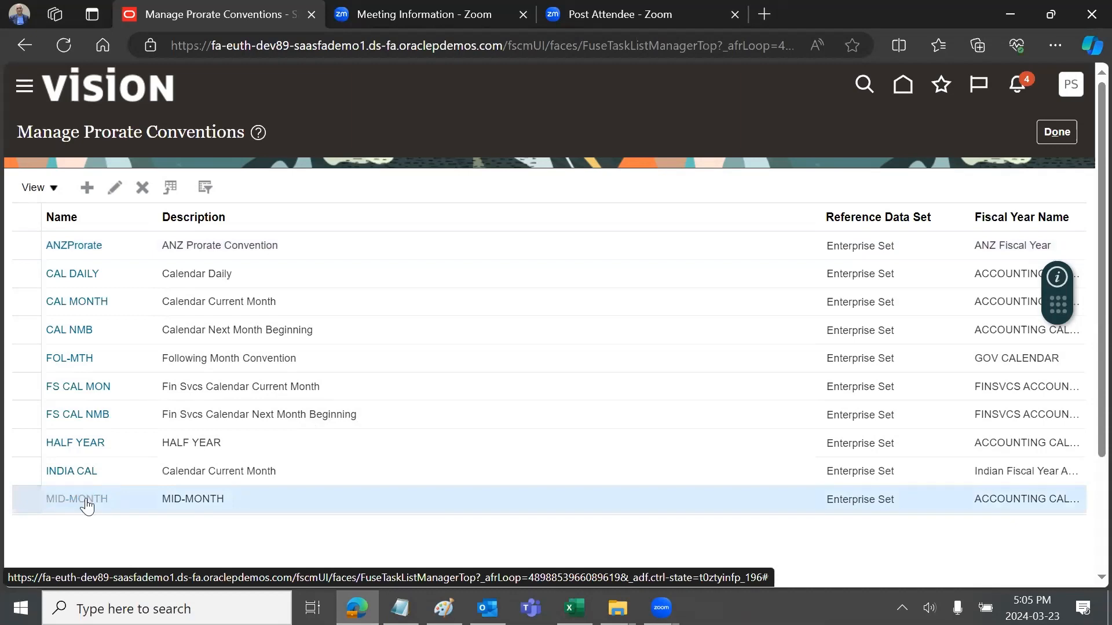